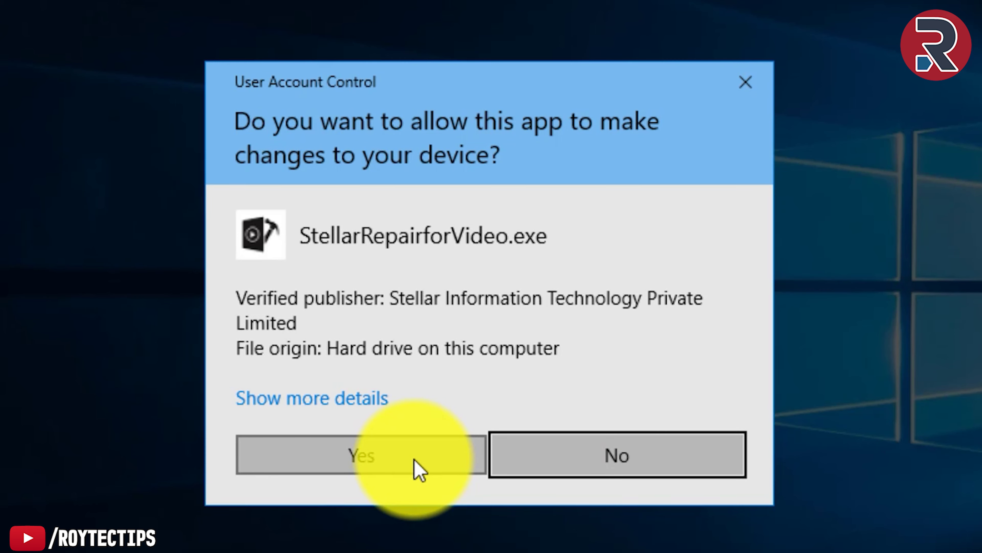
- Let Stellar Repair for Video run, review its languages keeping English, and check version 5.0.0.2 details
click(419, 469)
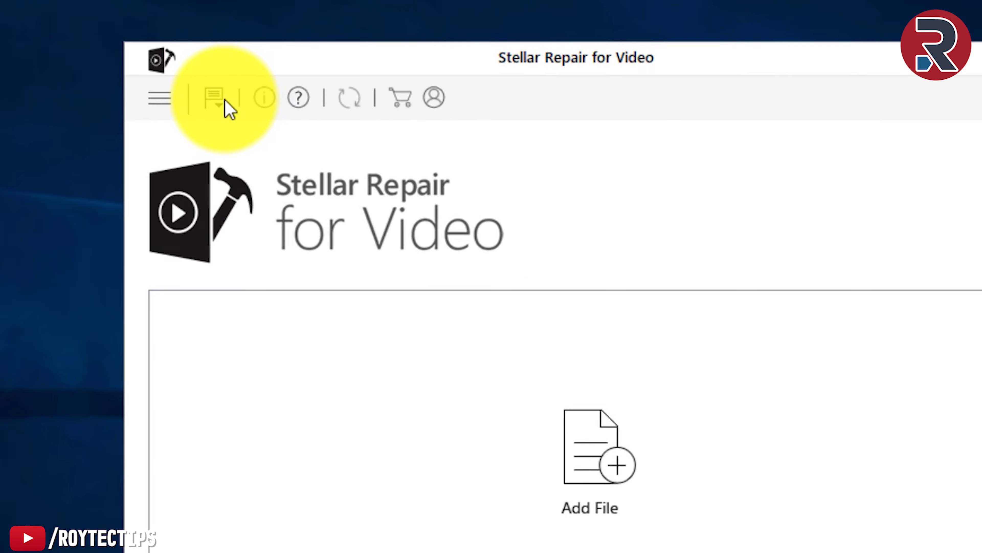
click(223, 100)
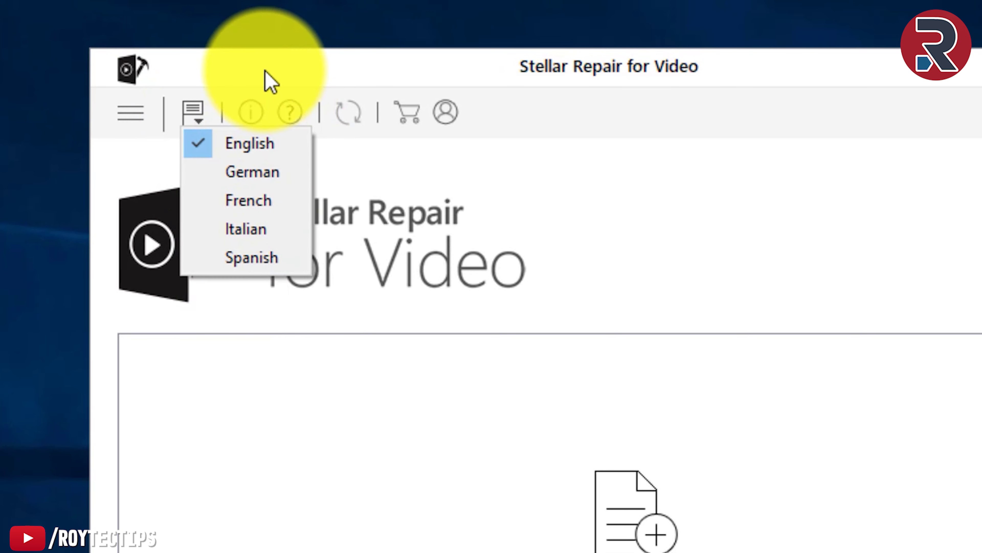
click(249, 119)
click(252, 113)
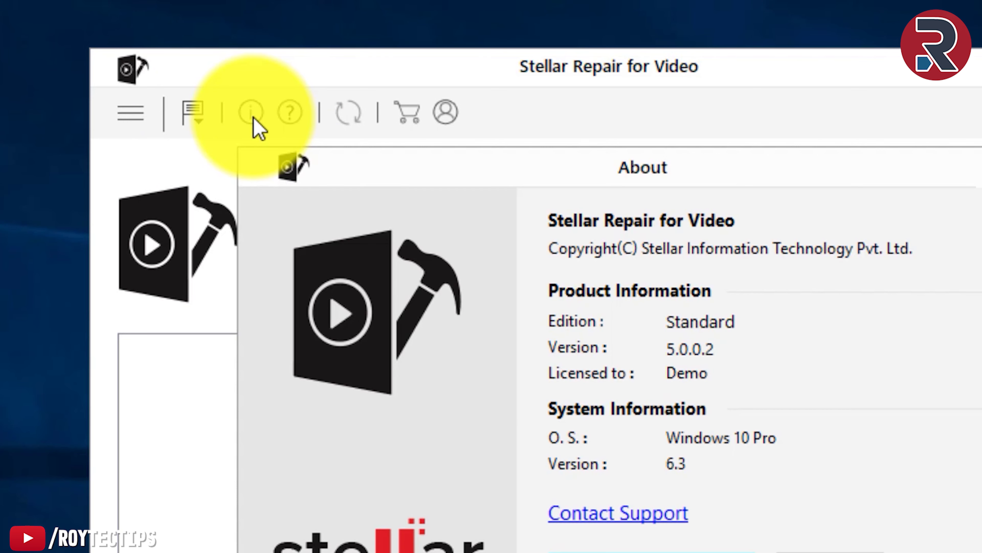
click(843, 546)
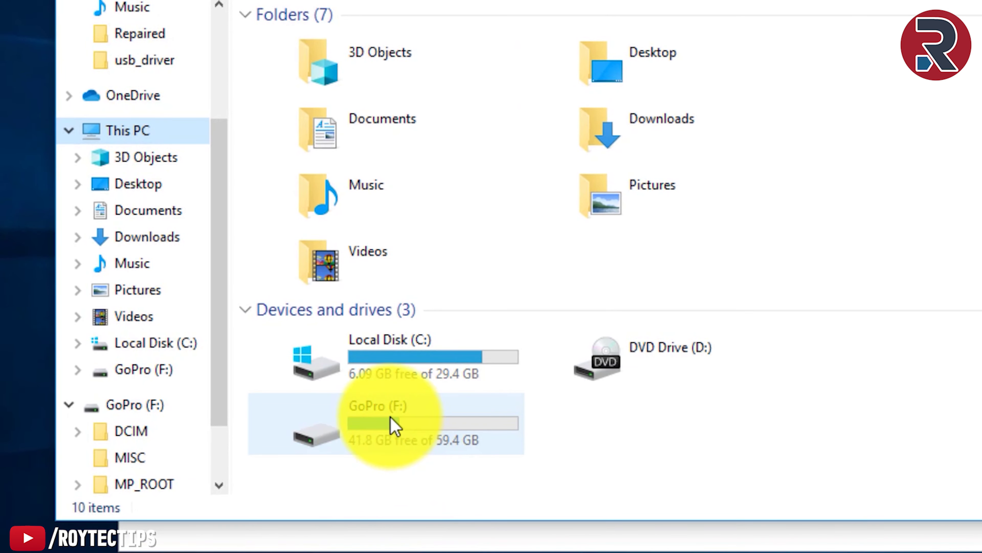
- Browse GoPro (F:) > DCIM > 100GOPRO and try playing GOPR4657, which fails with error 0xc00d36c4
double_click(387, 426)
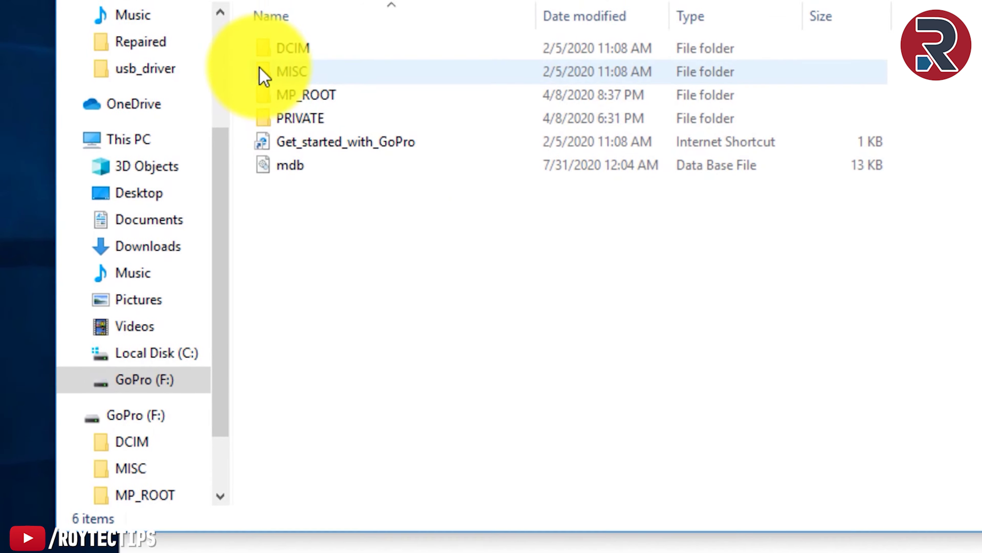
double_click(321, 146)
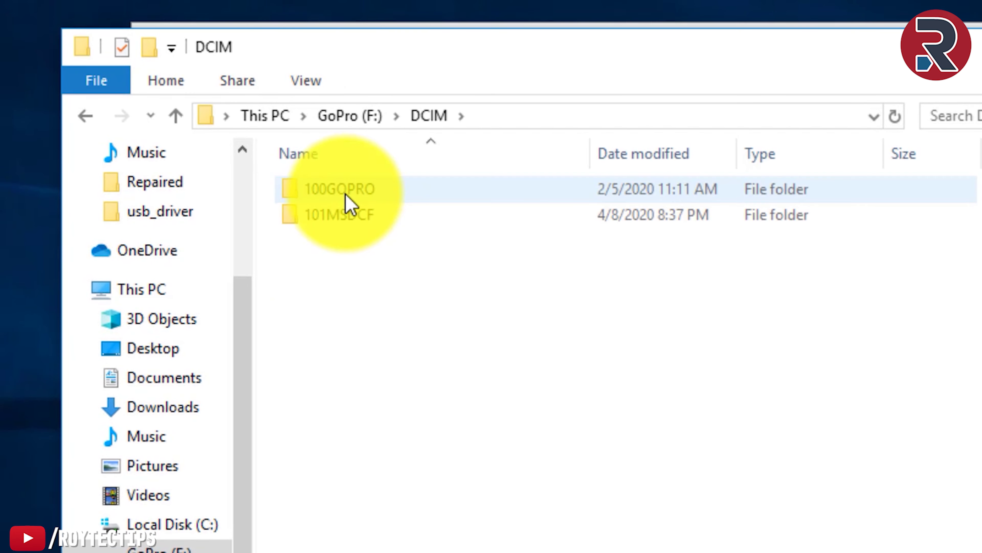
double_click(369, 201)
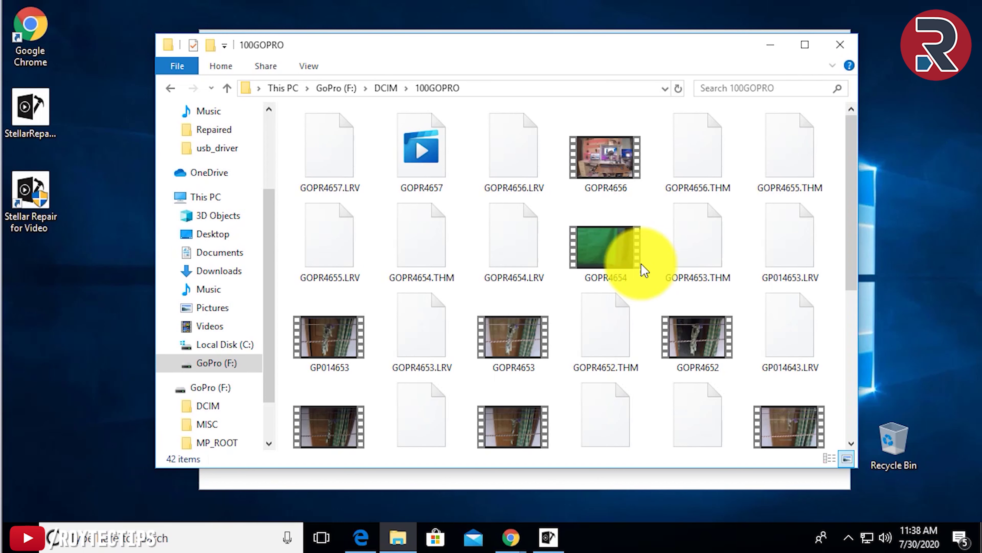
click(609, 177)
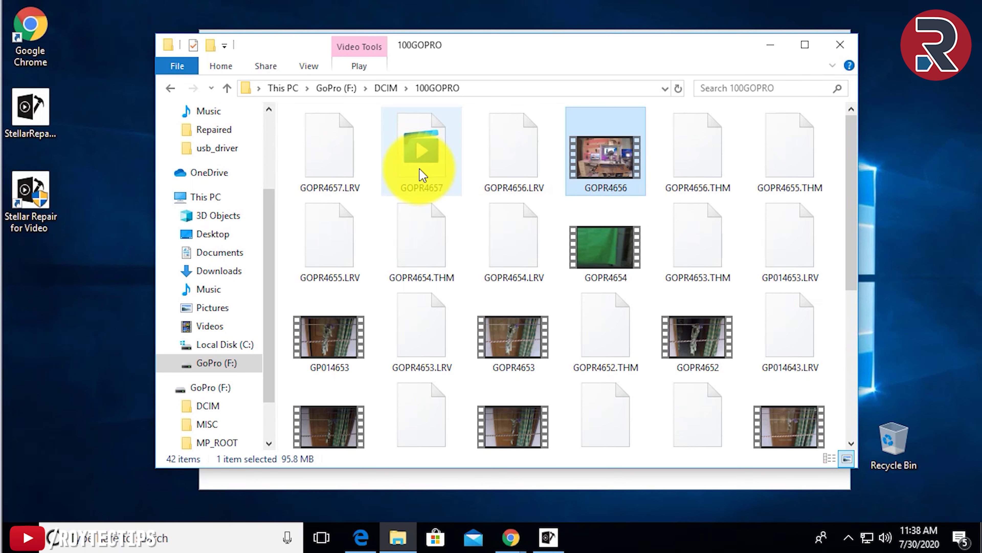
right_click(426, 157)
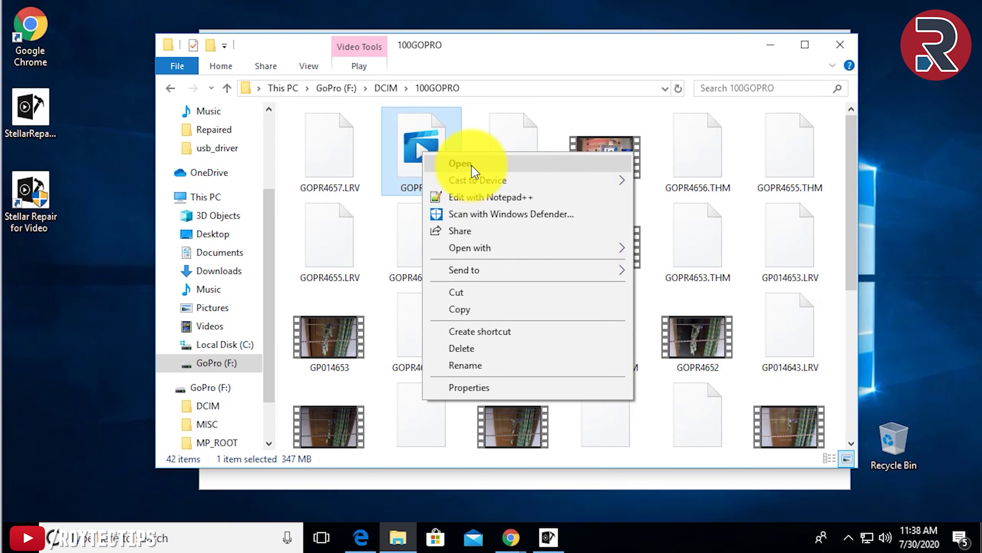
click(460, 164)
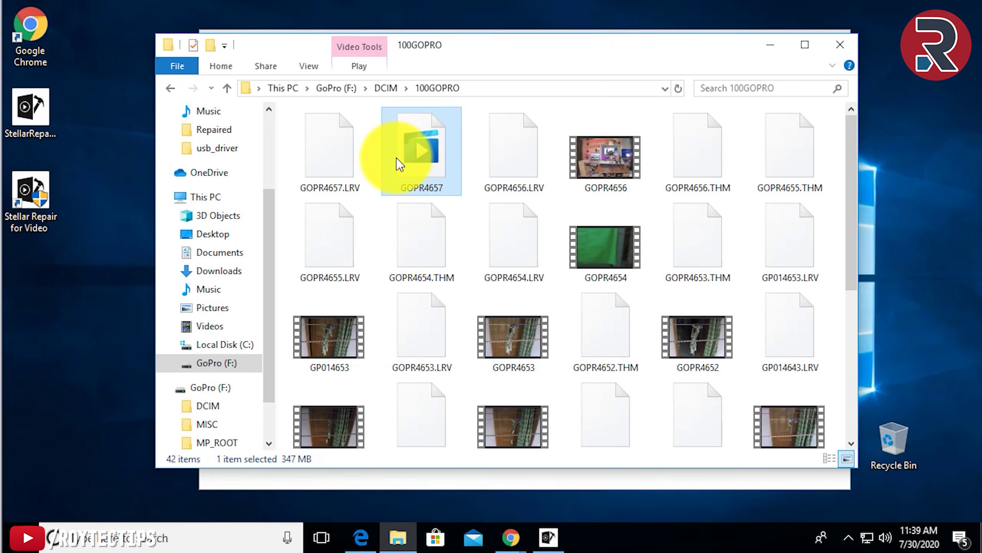
- Copy GOPR4657 and minimize File Explorer to reveal Stellar Repair for Video
right_click(421, 155)
click(455, 307)
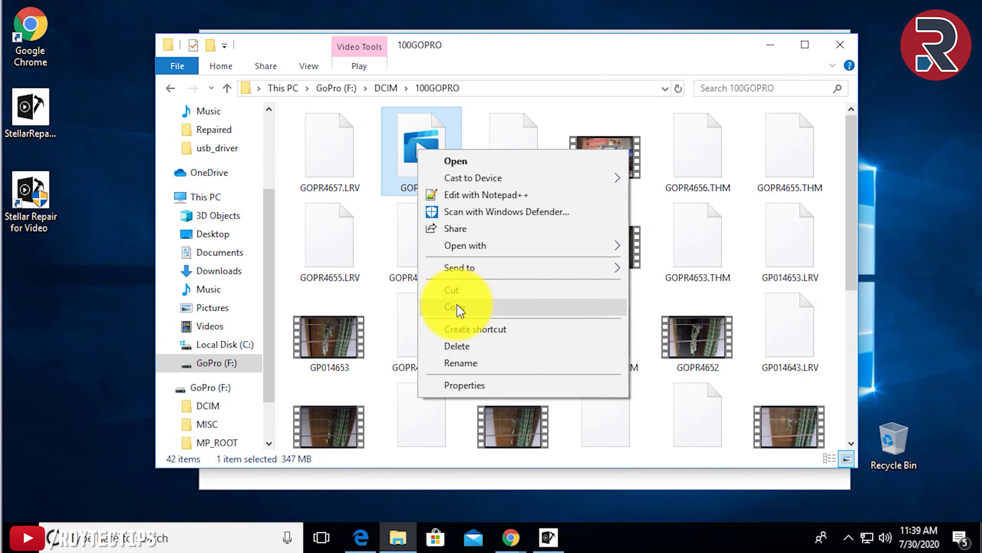
click(768, 38)
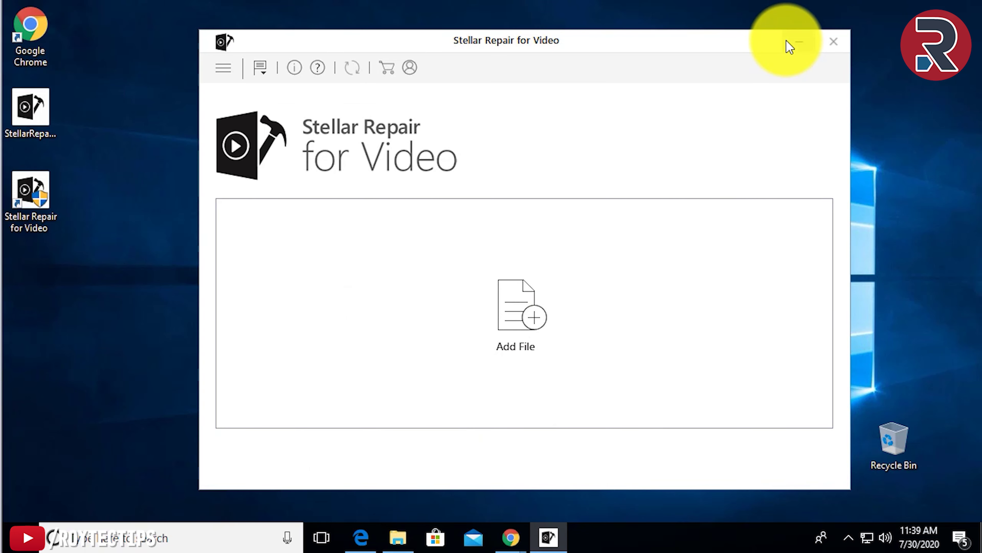
- Paste GOPR4657 onto the desktop, add it from the Desktop folder, and start its repair
right_click(57, 308)
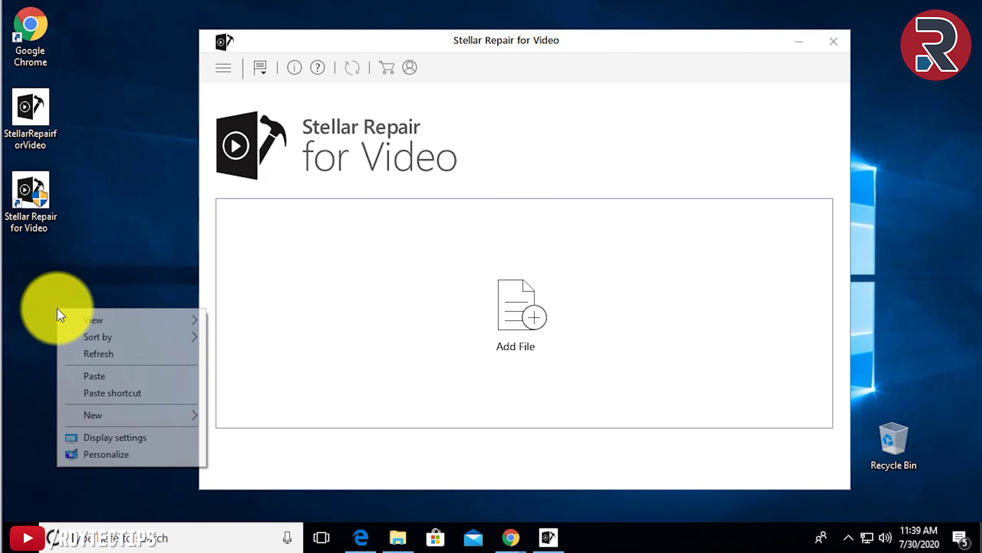
click(94, 375)
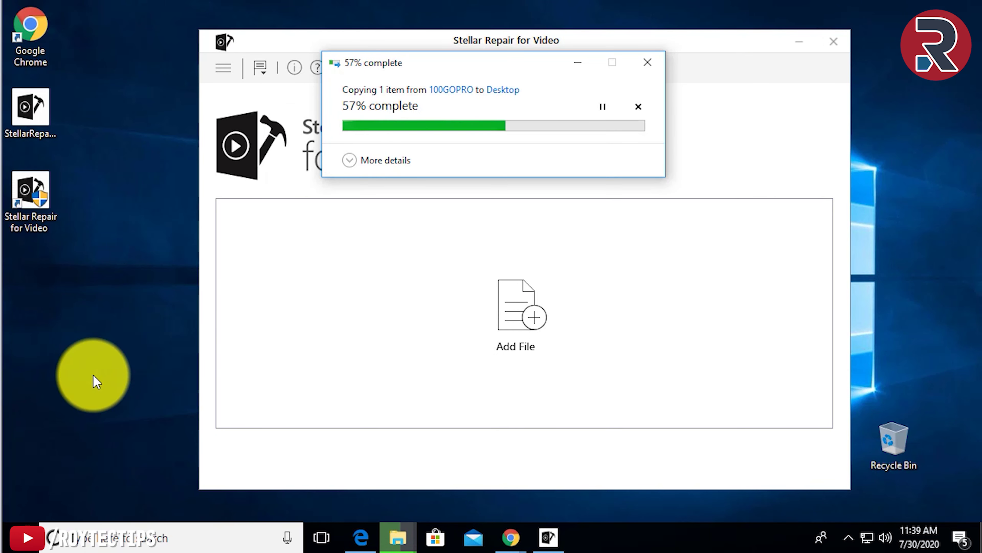
click(516, 334)
scroll(275, 191, down, 3)
click(278, 189)
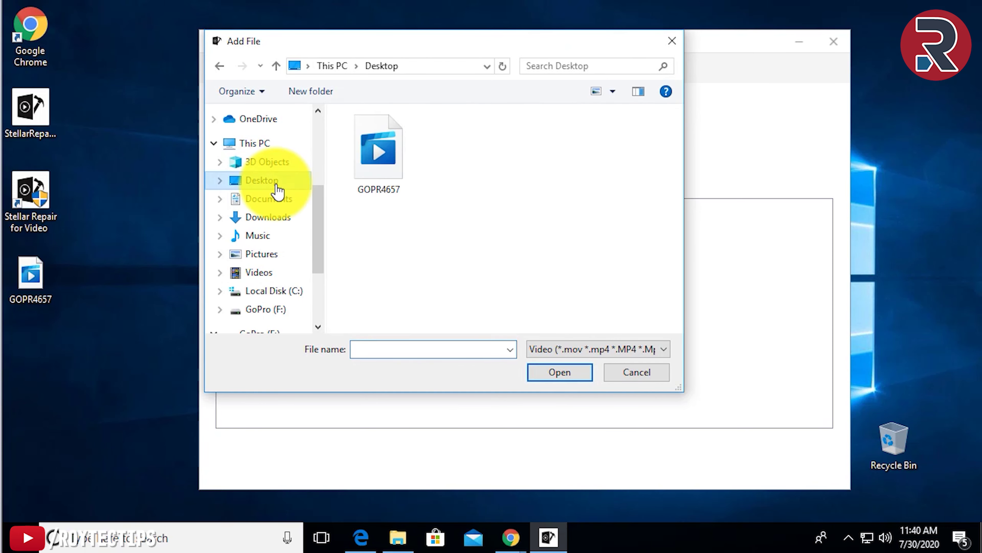
double_click(395, 158)
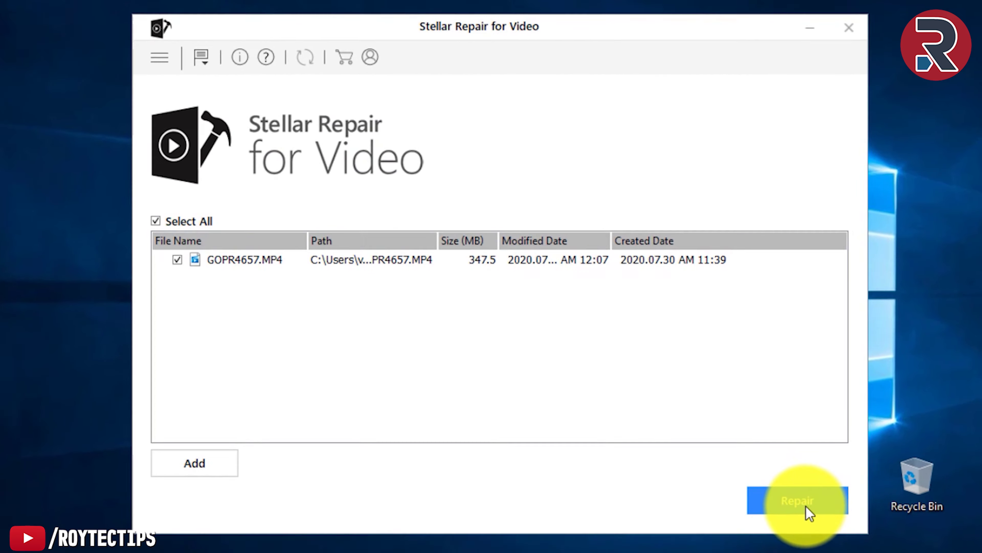
click(808, 514)
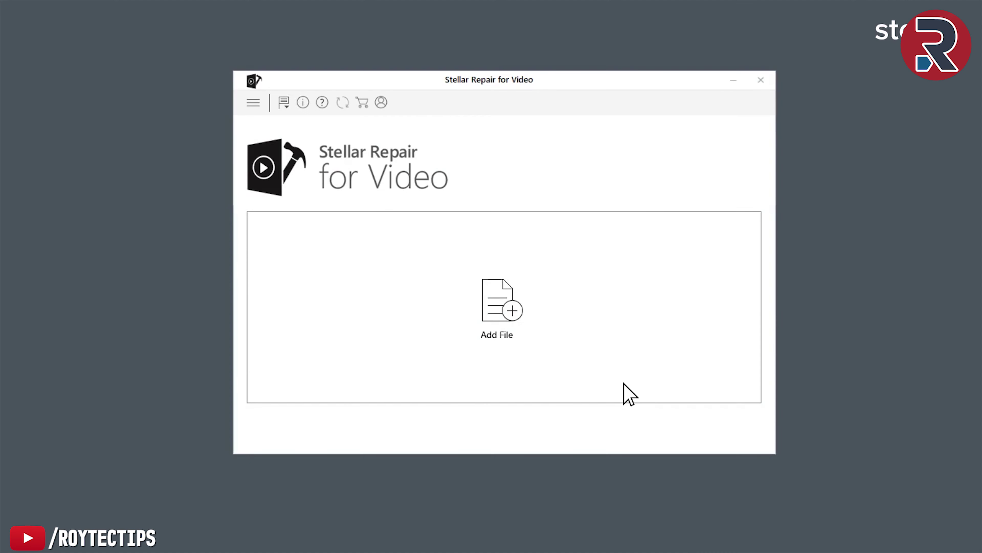
- Add all seven videos from the folder, run the standard repair, and dismiss the completion notice
click(513, 311)
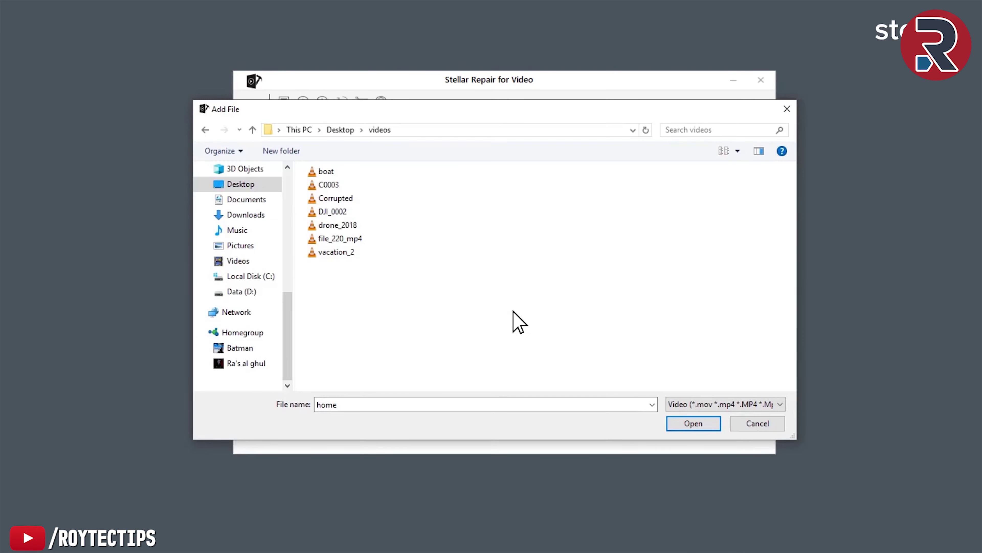
key(ctrl+a)
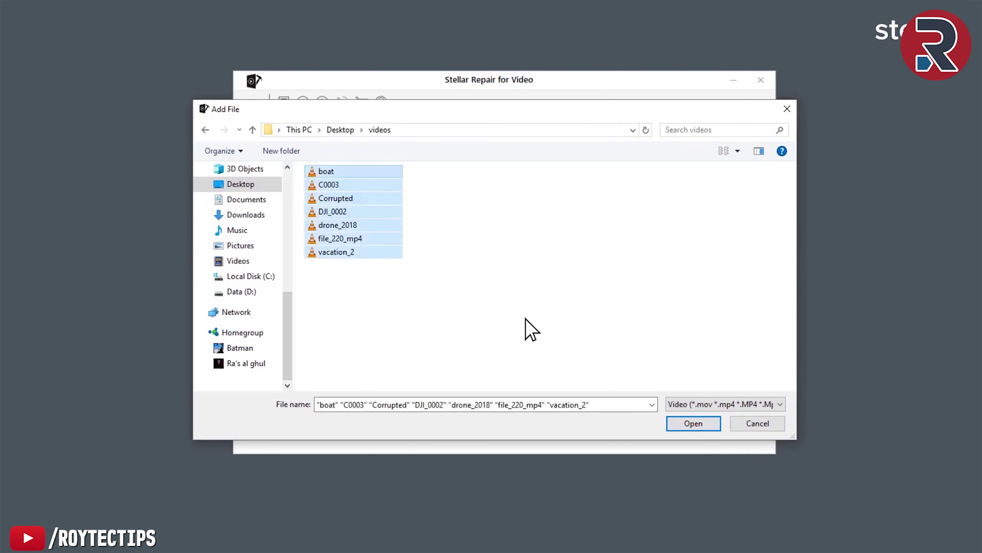
click(694, 421)
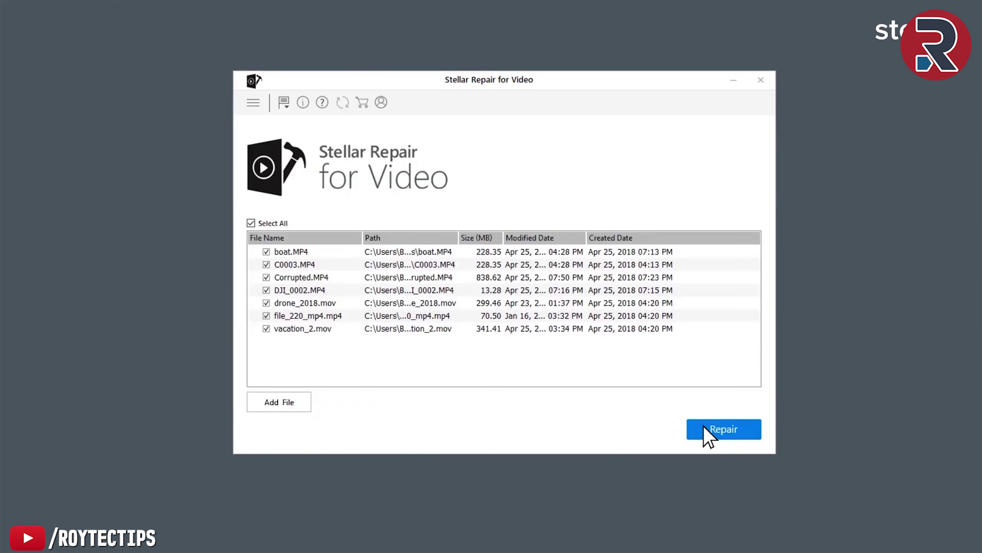
click(709, 430)
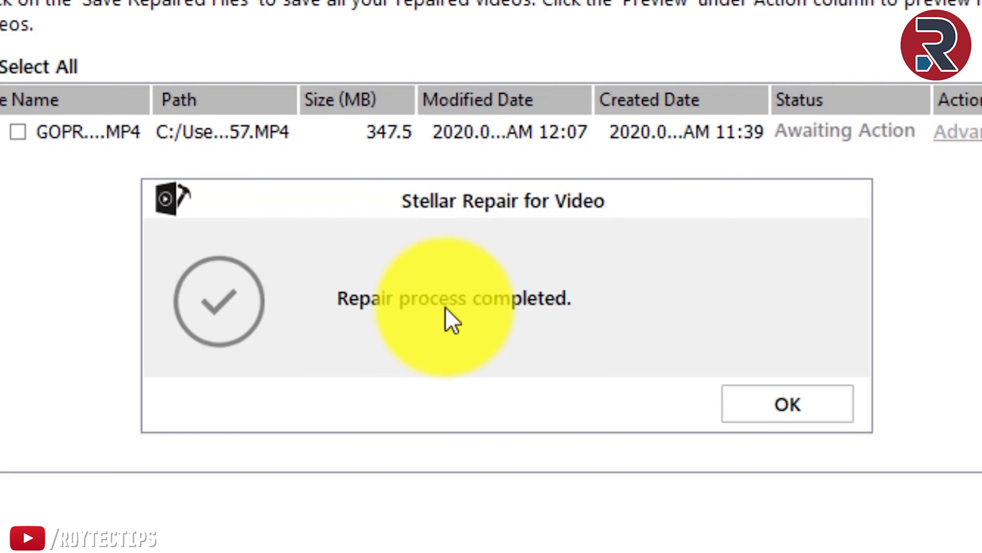
click(737, 416)
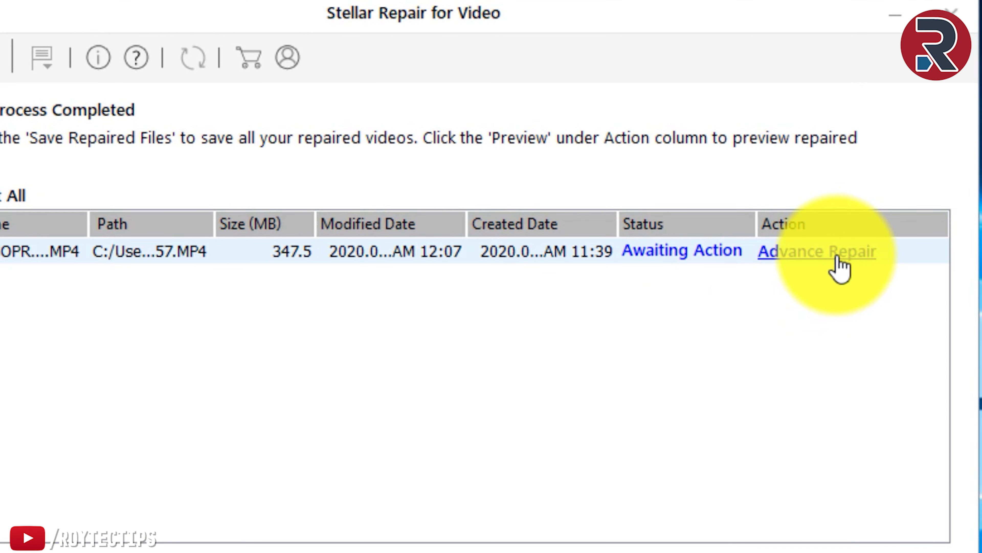
- Open Advance Repair for GOPR4657 from its Action column
click(840, 267)
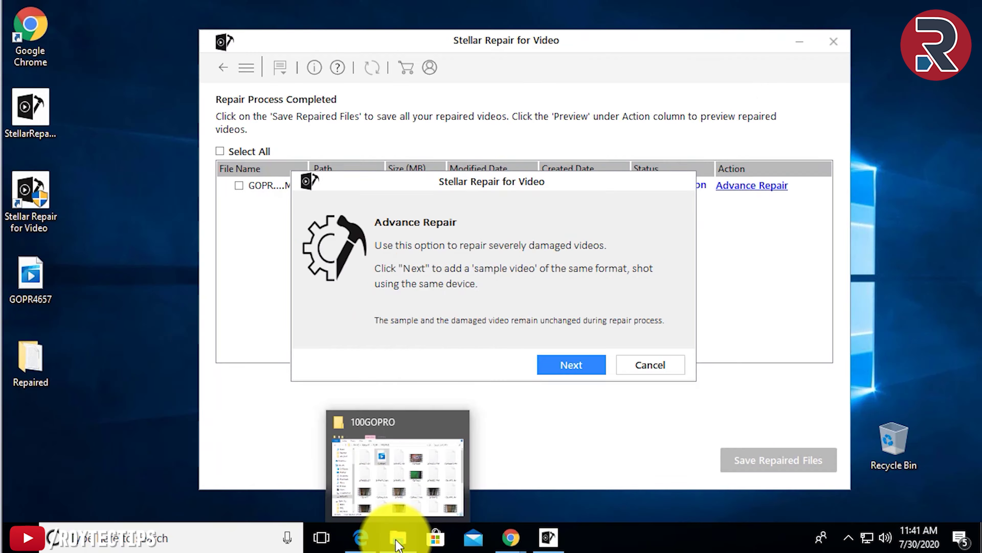
- Copy GOPR4656 from the 100GOPRO window and paste it onto the desktop
click(398, 544)
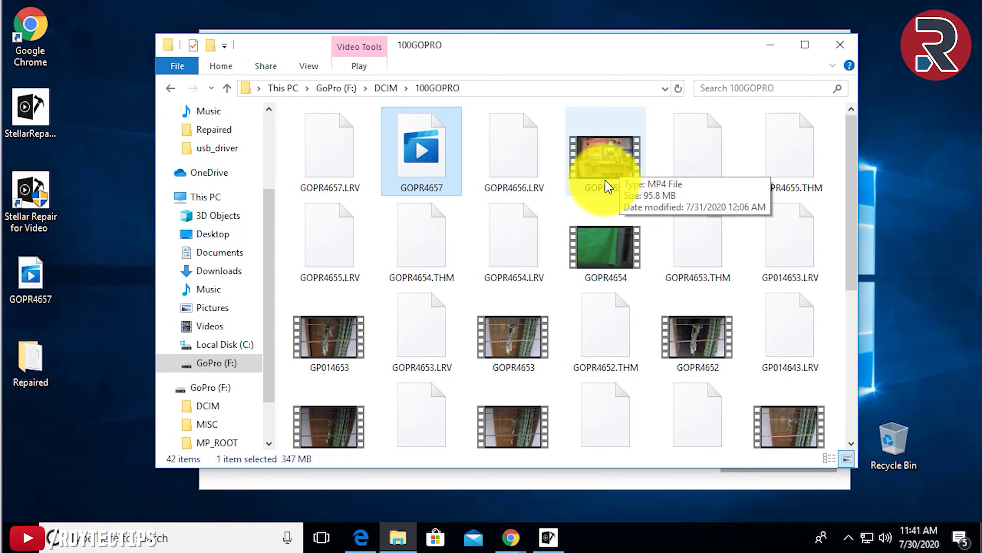
right_click(621, 161)
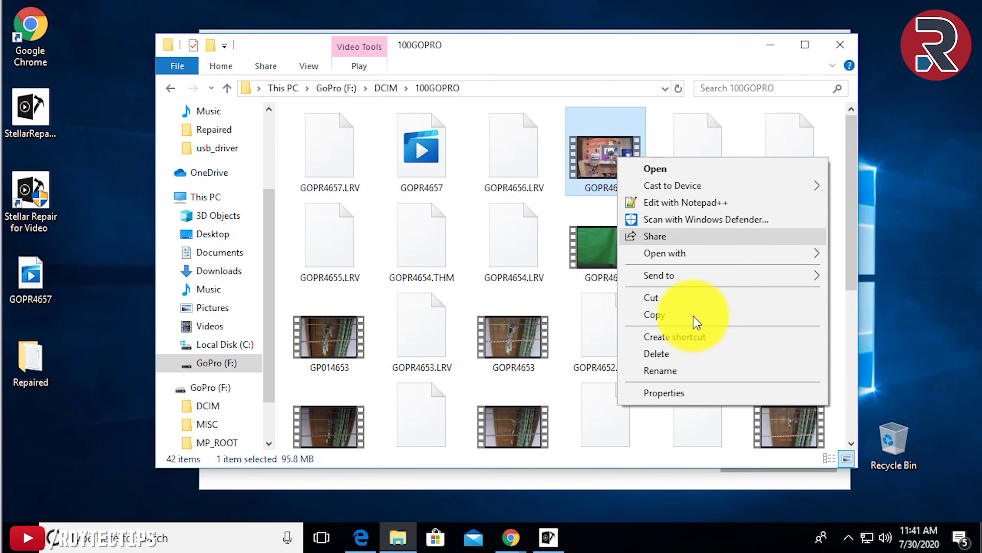
click(688, 319)
click(770, 44)
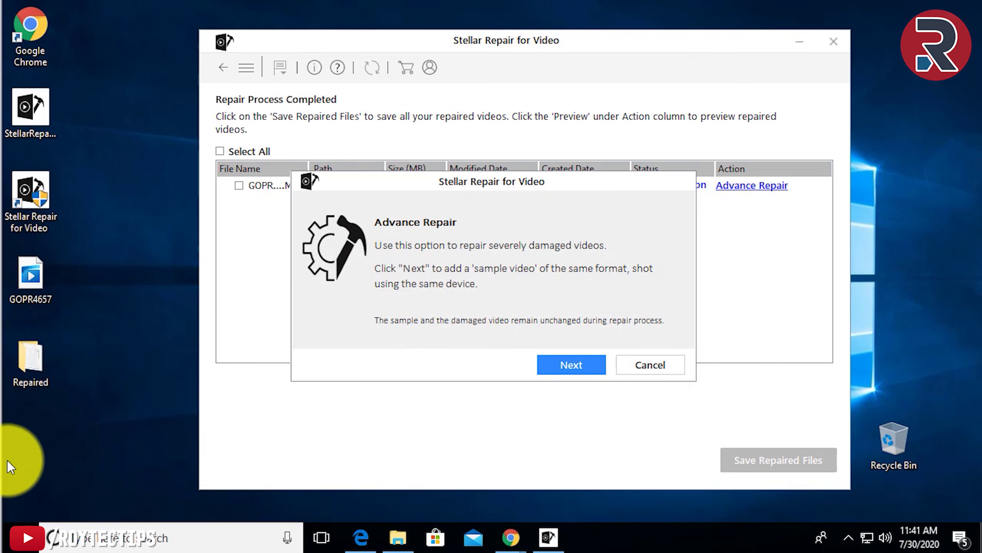
right_click(75, 399)
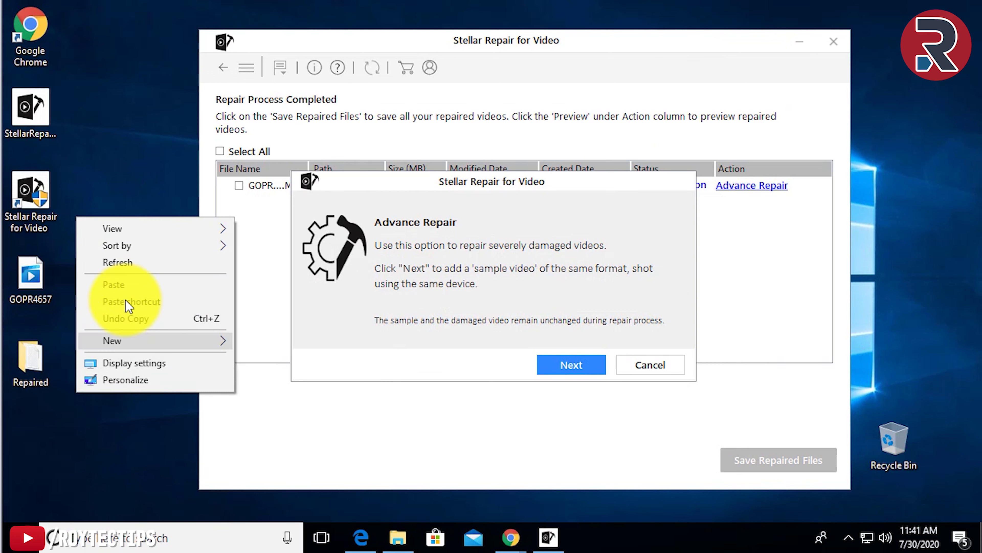
click(131, 281)
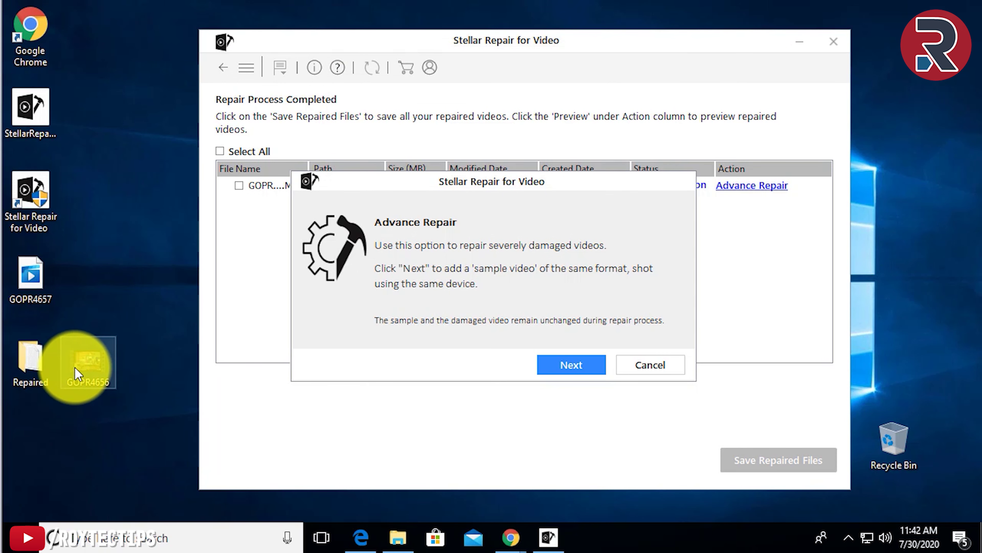
click(572, 370)
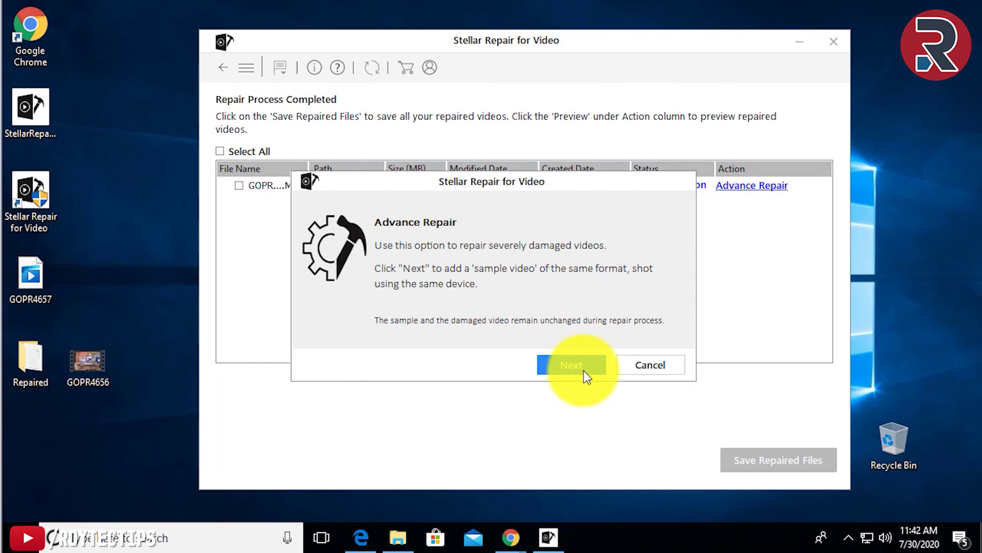
- Use GOPR4656 from the Desktop as the sample video, run Advance Repair, and close the completion notice
click(579, 370)
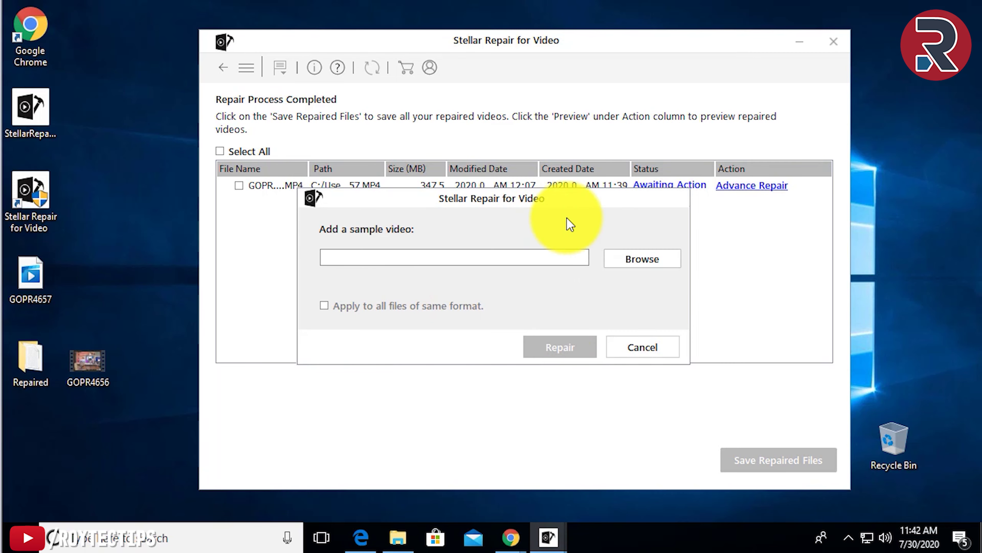
click(632, 265)
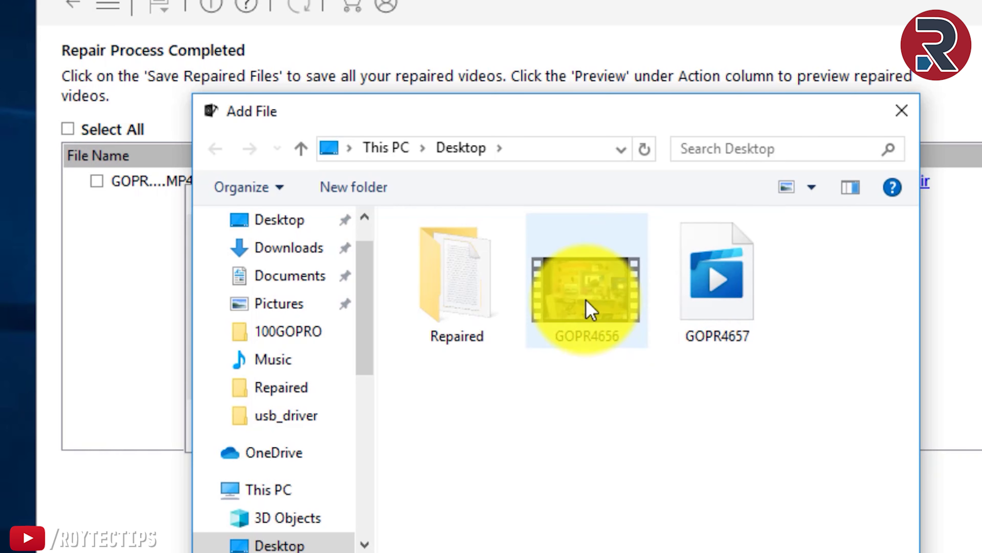
click(590, 310)
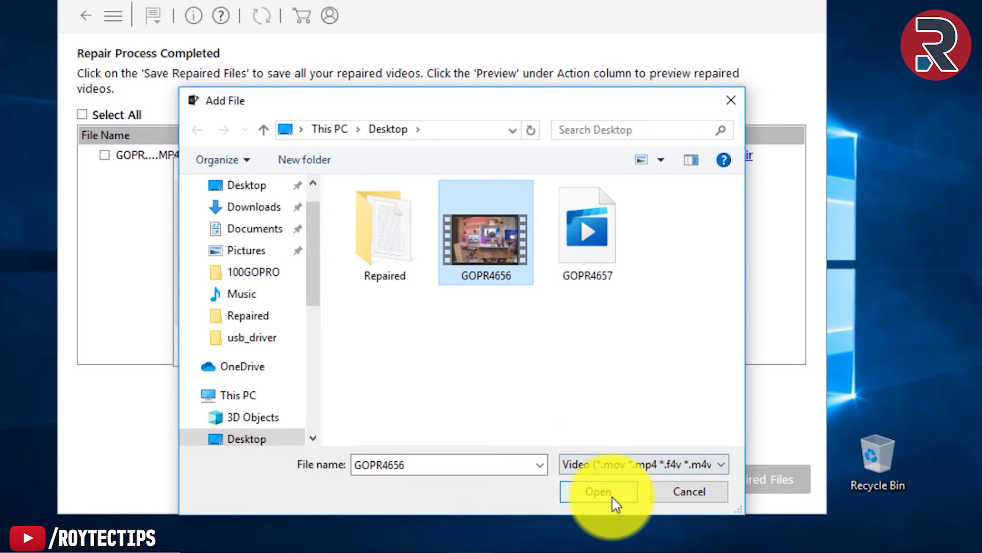
click(612, 496)
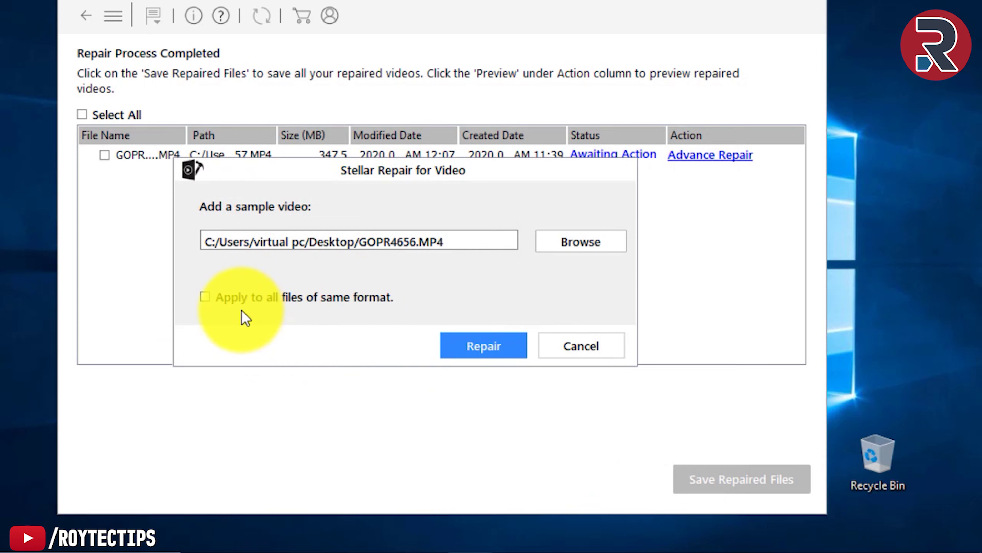
click(476, 353)
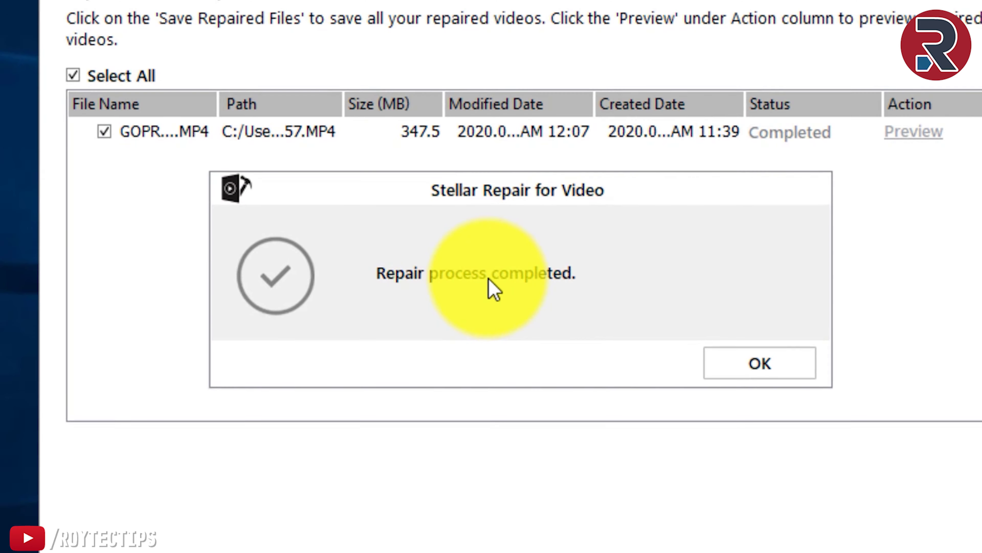
key(Return)
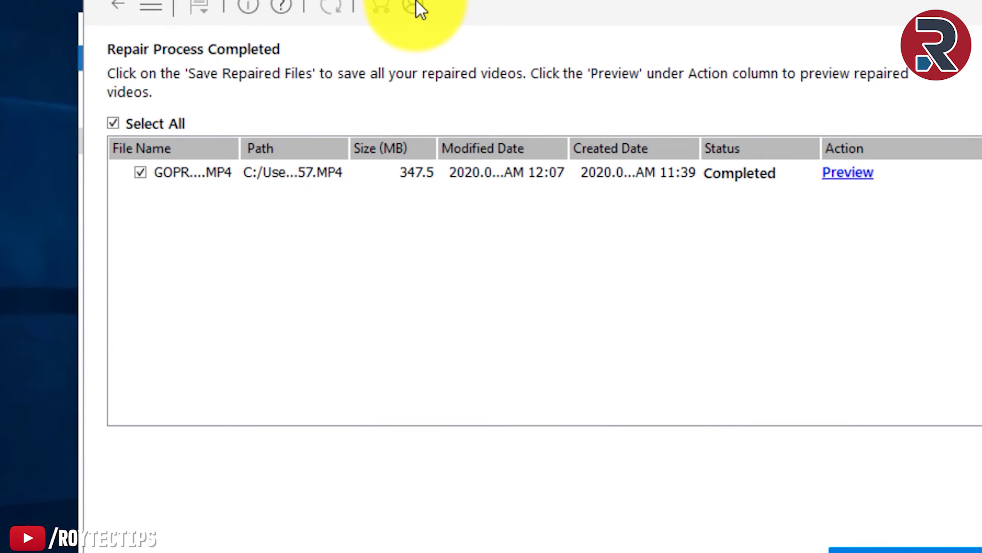
- Choose Save Repaired Files, bringing up the Activation dialog that requests an activation key
click(416, 6)
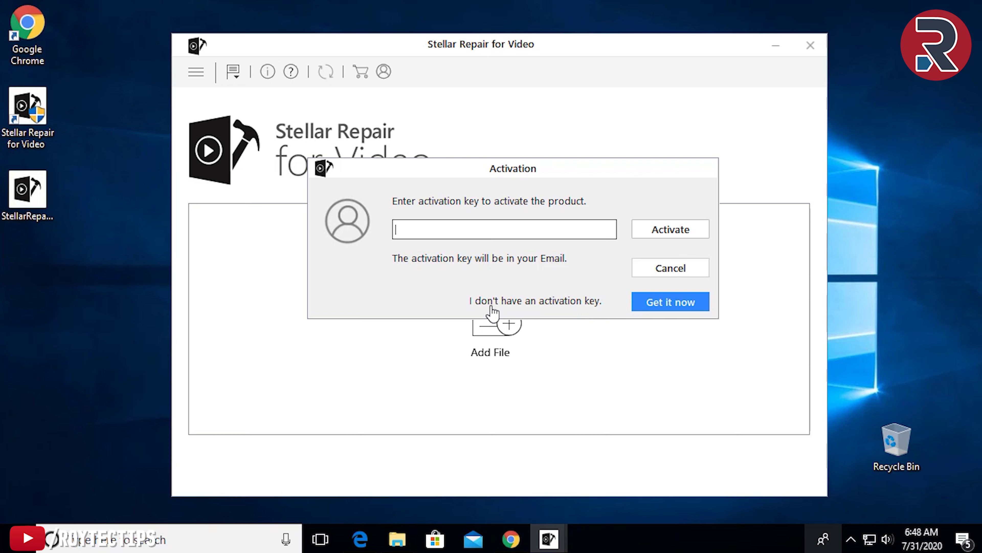
- Open the 'Get it now' buy page and highlight its '30 Day Money Back Guarantee' line
click(665, 309)
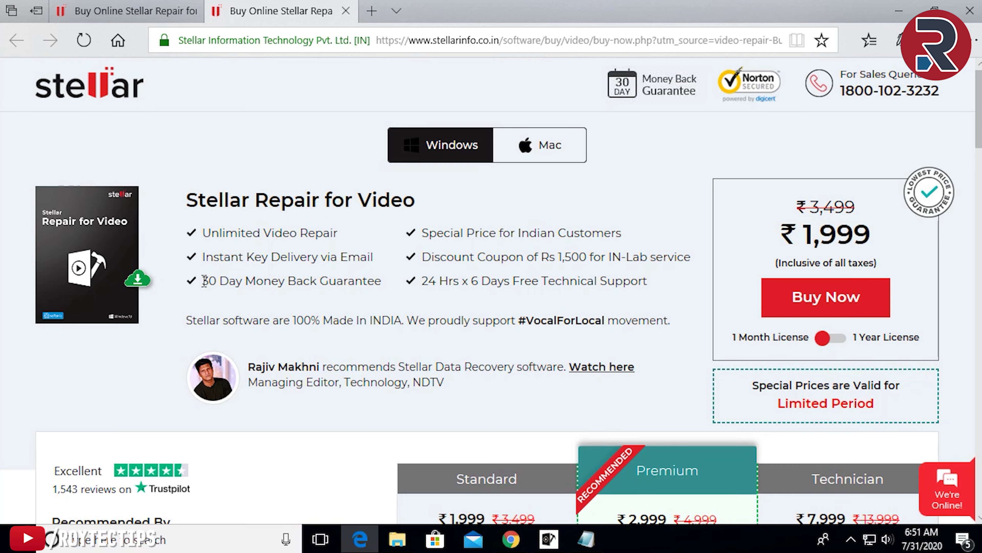
drag(204, 281, 354, 281)
drag(204, 280, 383, 281)
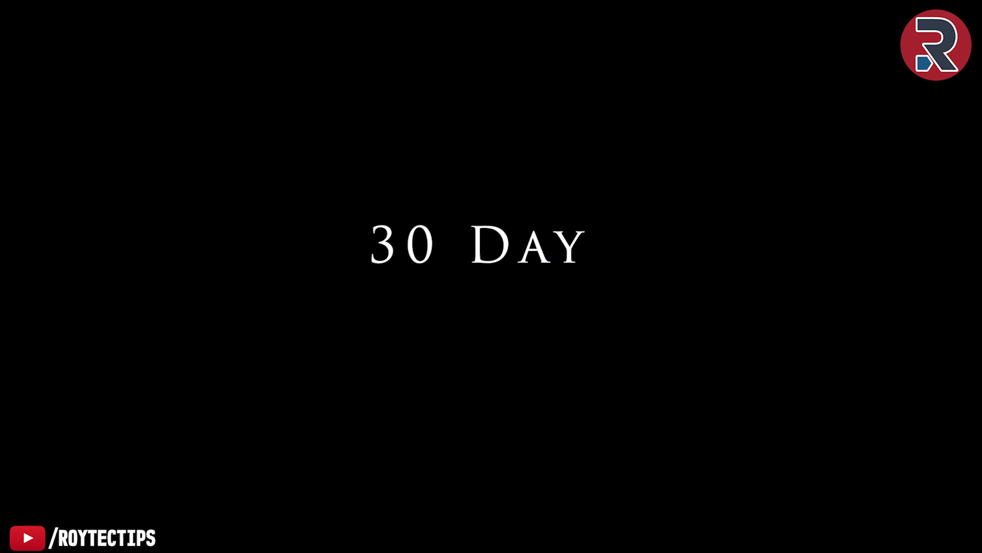